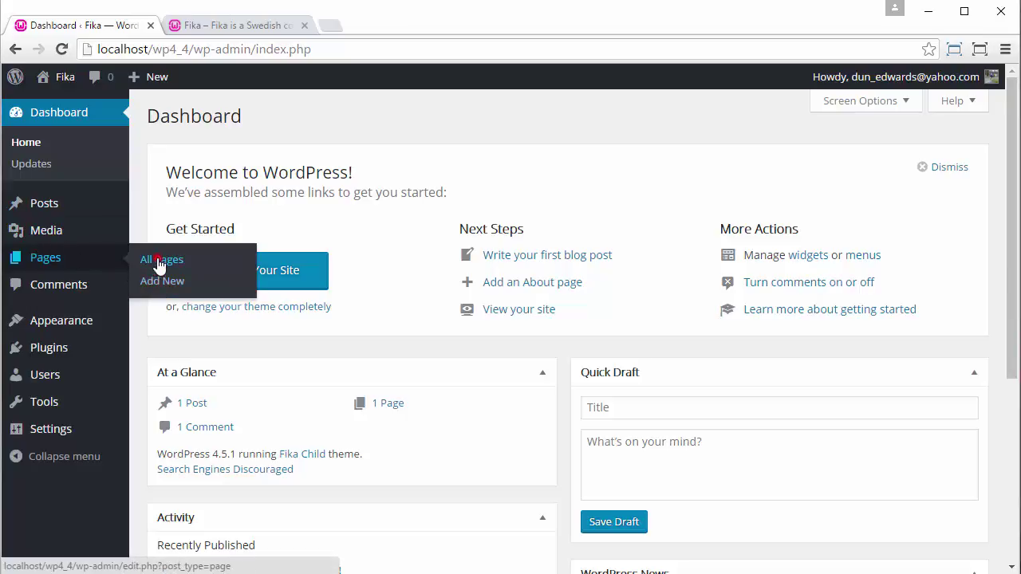
Step: Retitle the Sample Page to 'About Us Page' and save it
{"action": "left_click", "coordinate": [160, 260]}
{"action": "left_click", "coordinate": [190, 256]}
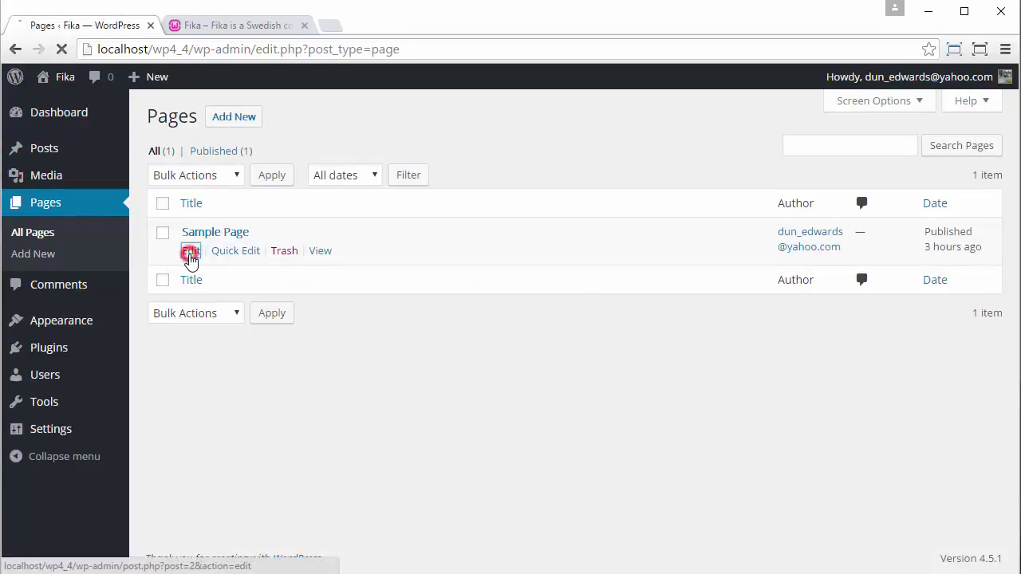
{"action": "left_click_drag", "start_coordinate": [295, 165], "coordinate": [66, 165]}
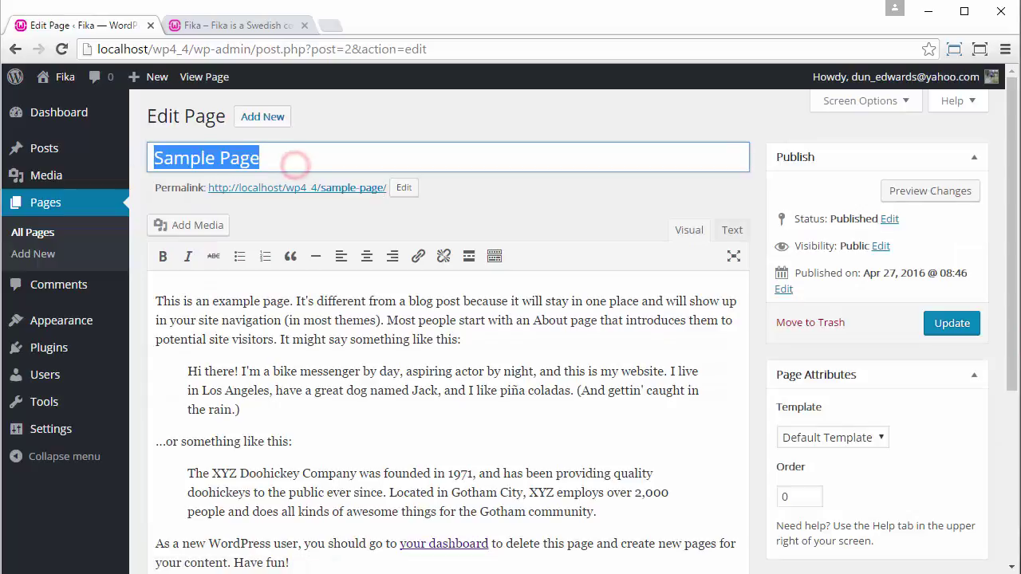
{"action": "type", "text": "About Us Pa"}
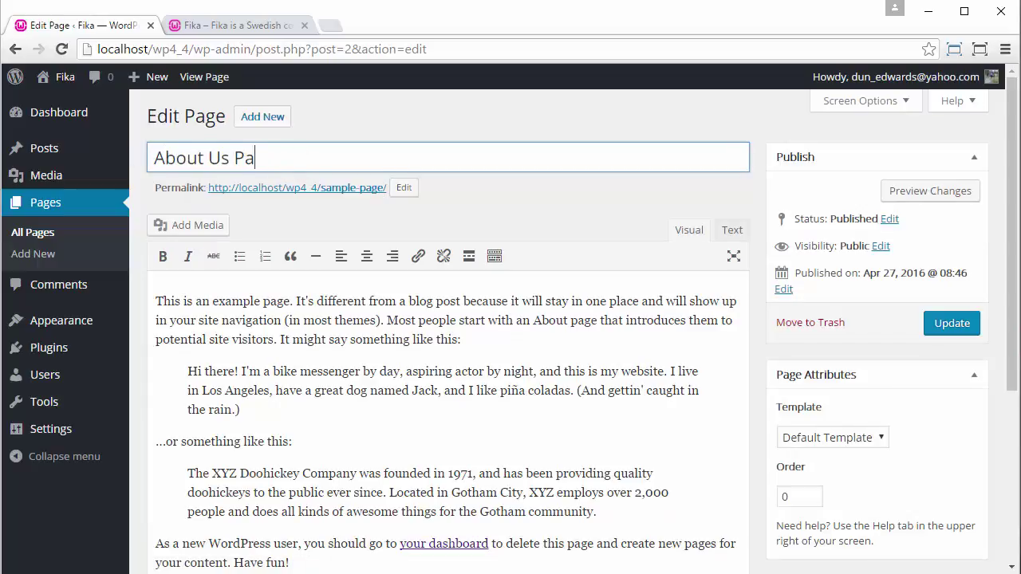
{"action": "type", "text": "ge"}
{"action": "key", "text": "Home"}
{"action": "key", "text": "shift+End"}
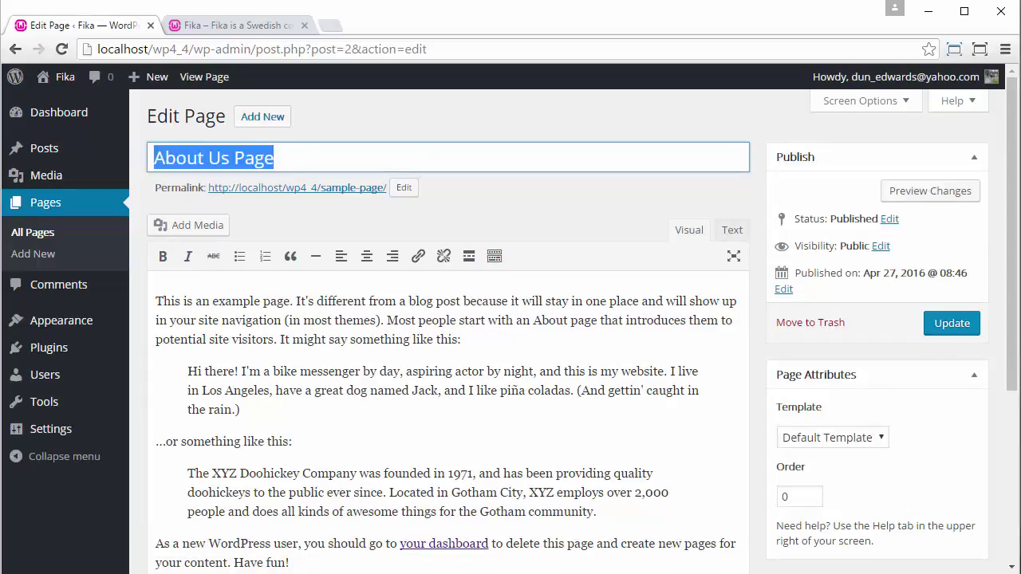
{"action": "key", "text": "End"}
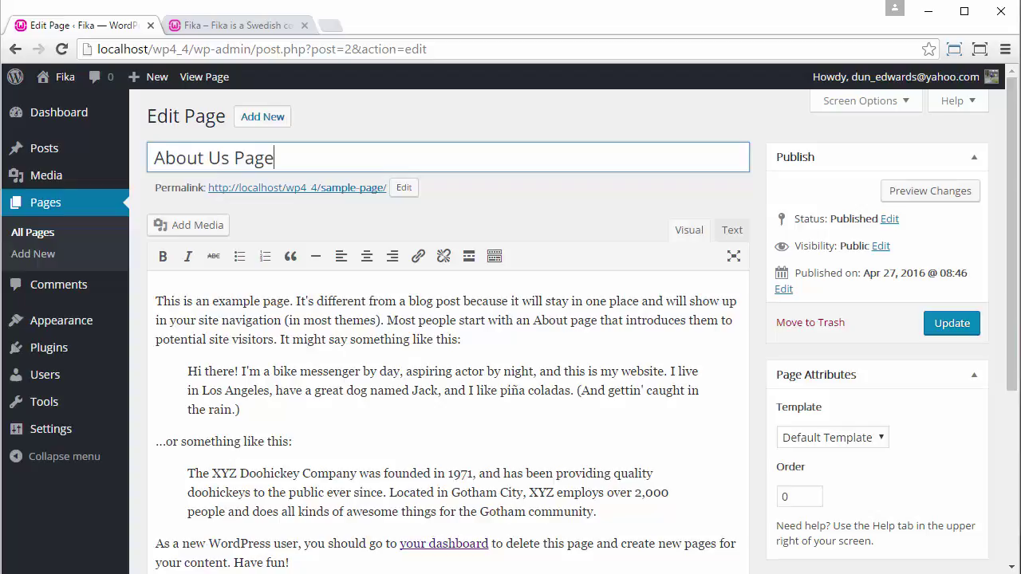
{"action": "key", "text": "Return"}
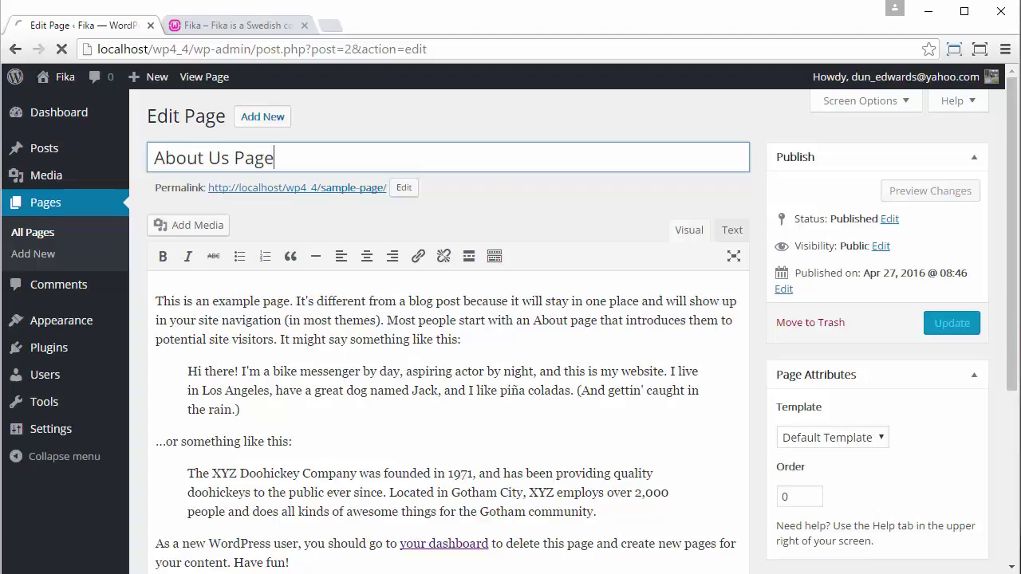
Step: Change the page's permalink slug to 'about-us'
{"action": "left_click", "coordinate": [409, 238]}
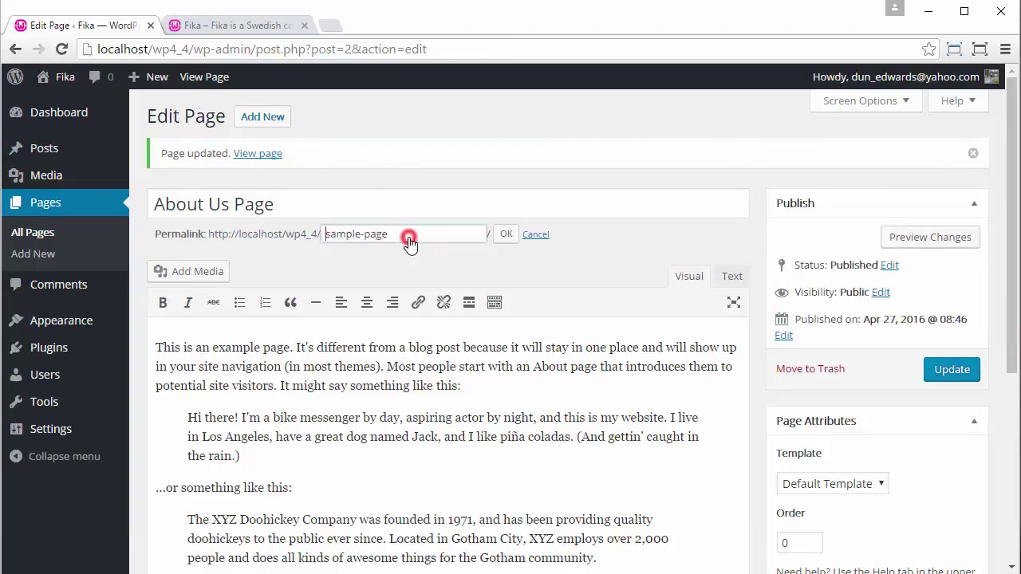
{"action": "left_click_drag", "start_coordinate": [405, 235], "coordinate": [272, 236]}
{"action": "type", "text": "About Us Page"}
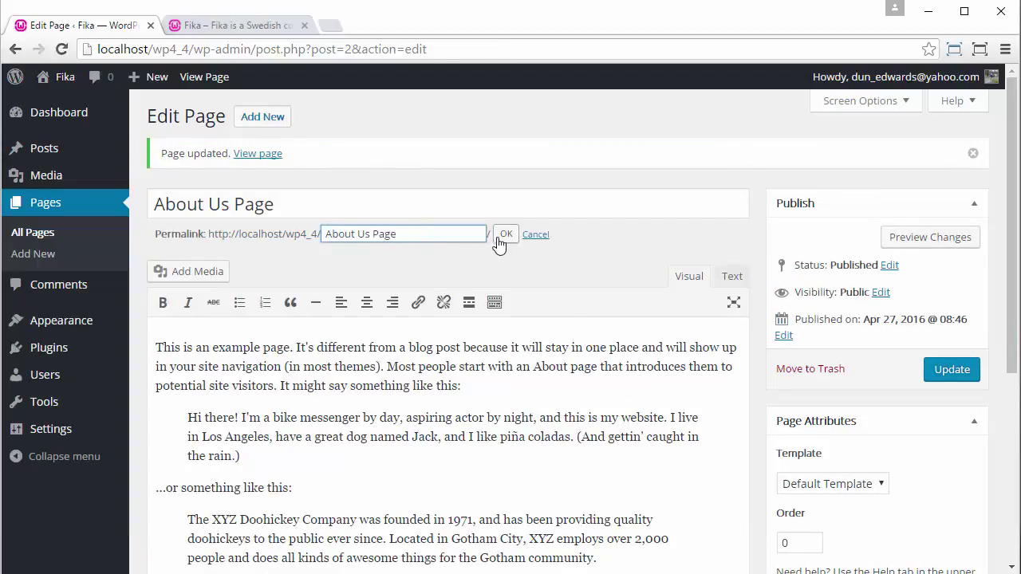
{"action": "key", "text": "BackSpace"}
{"action": "key", "text": "BackSpace"}
{"action": "key", "text": "BackSpace"}
{"action": "key", "text": "BackSpace"}
{"action": "key", "text": "BackSpace"}
{"action": "left_click", "coordinate": [507, 234]}
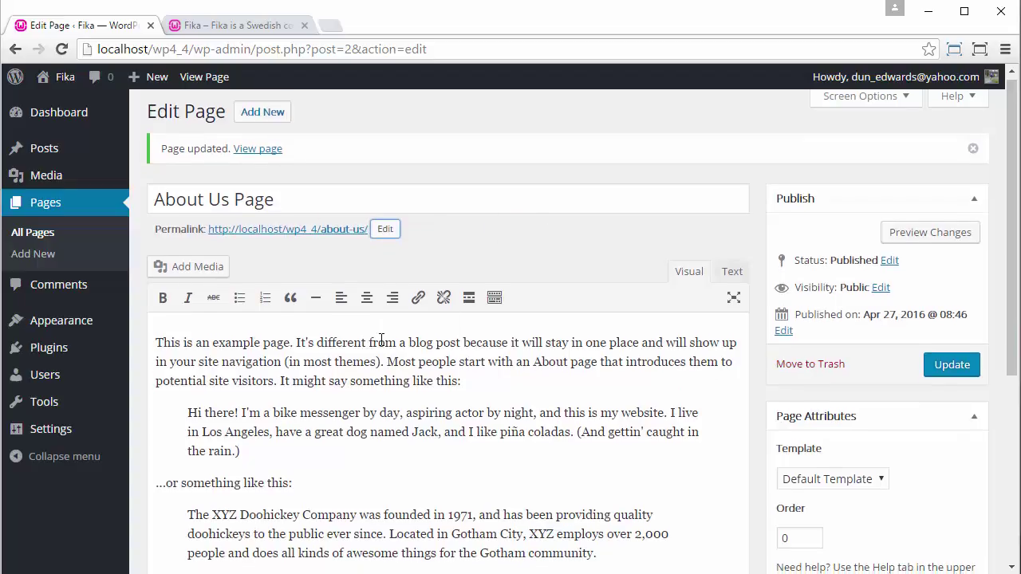
Step: Change 'example' to 'about us' in the opening sentence and add an empty paragraph above it
{"action": "scroll", "coordinate": [343, 289], "scroll_direction": "down", "scroll_amount": 1}
{"action": "double_click", "coordinate": [232, 269]}
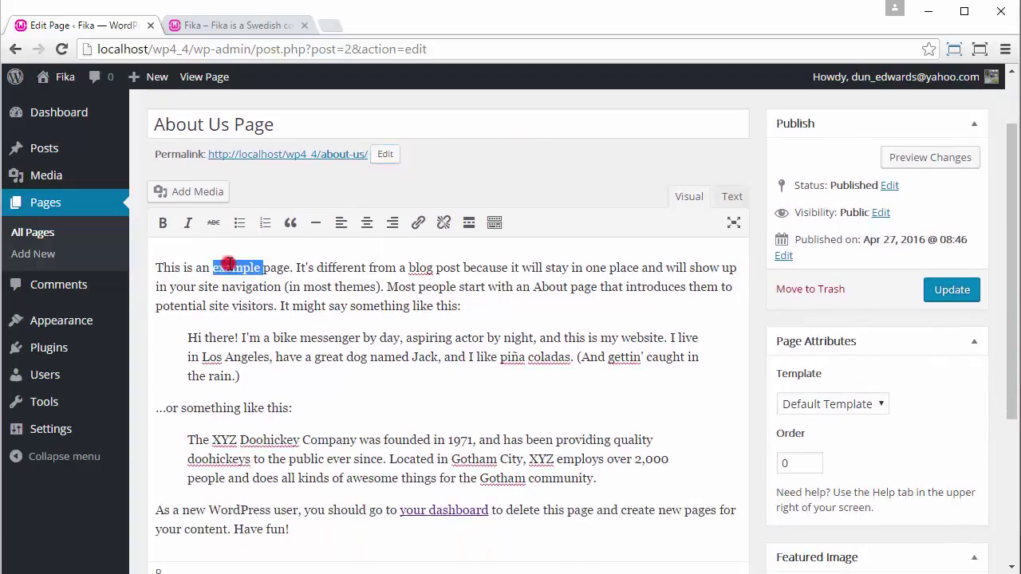
{"action": "type", "text": "about"}
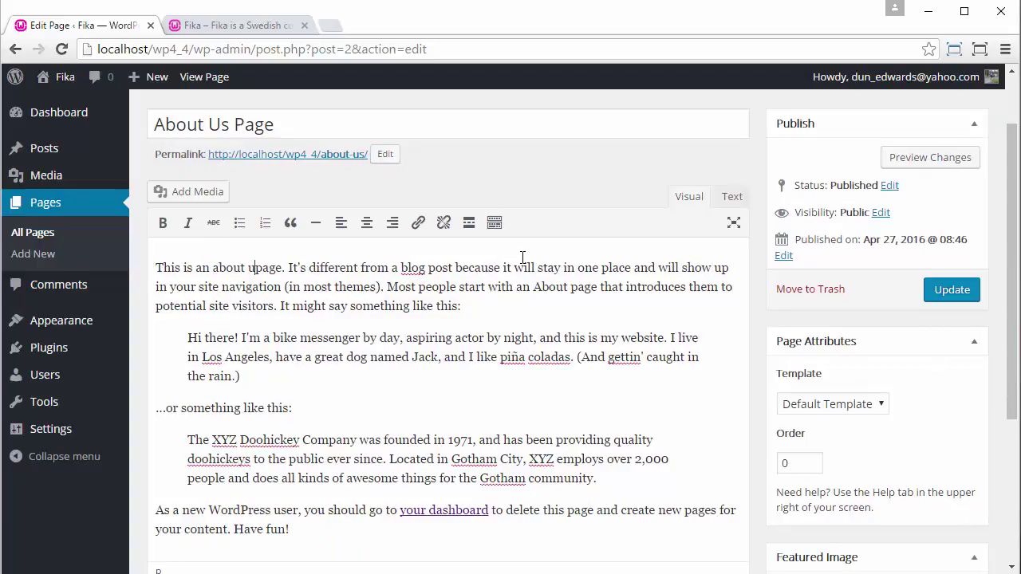
{"action": "type", "text": " us"}
{"action": "key", "text": "Return"}
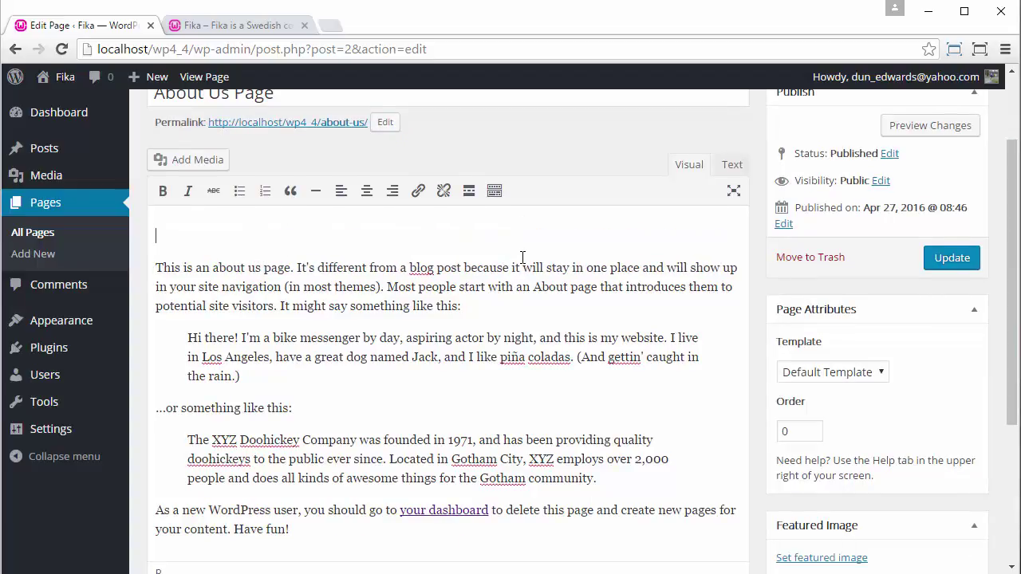
Step: Upload about-us.jpg and insert it at the top of the page body
{"action": "left_click", "coordinate": [191, 160]}
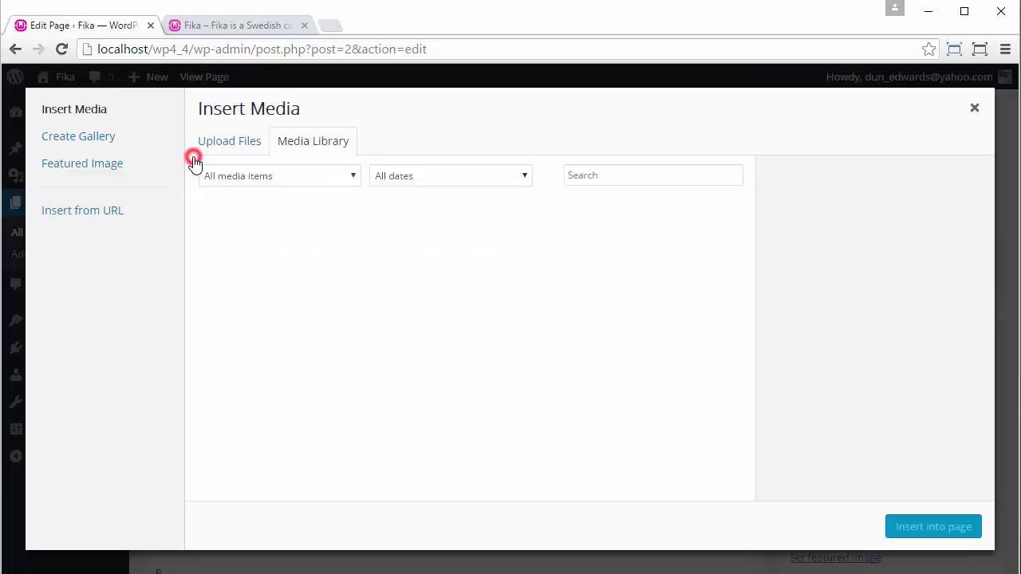
{"action": "left_click", "coordinate": [227, 144]}
{"action": "left_click", "coordinate": [594, 347]}
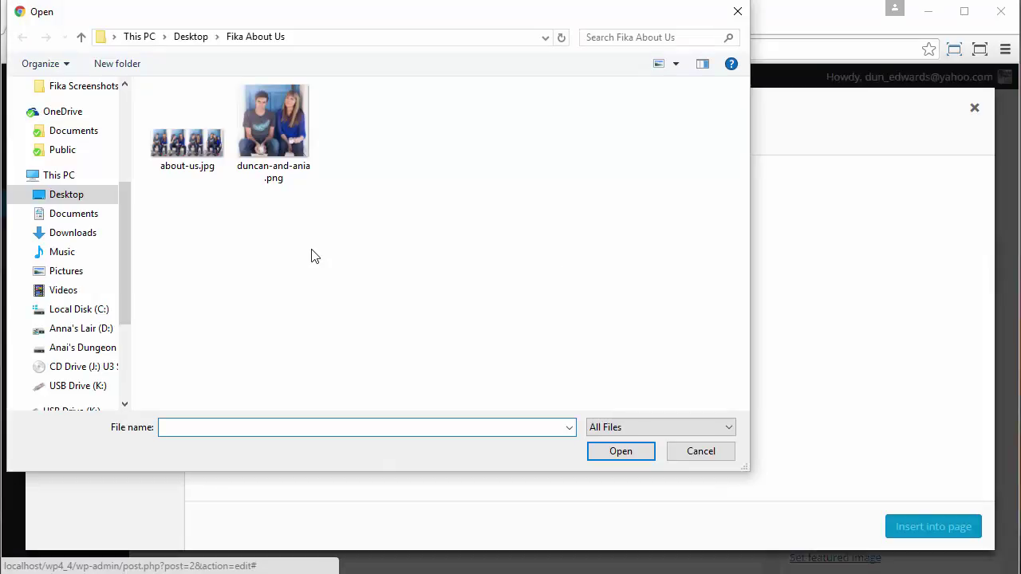
{"action": "left_click", "coordinate": [189, 145]}
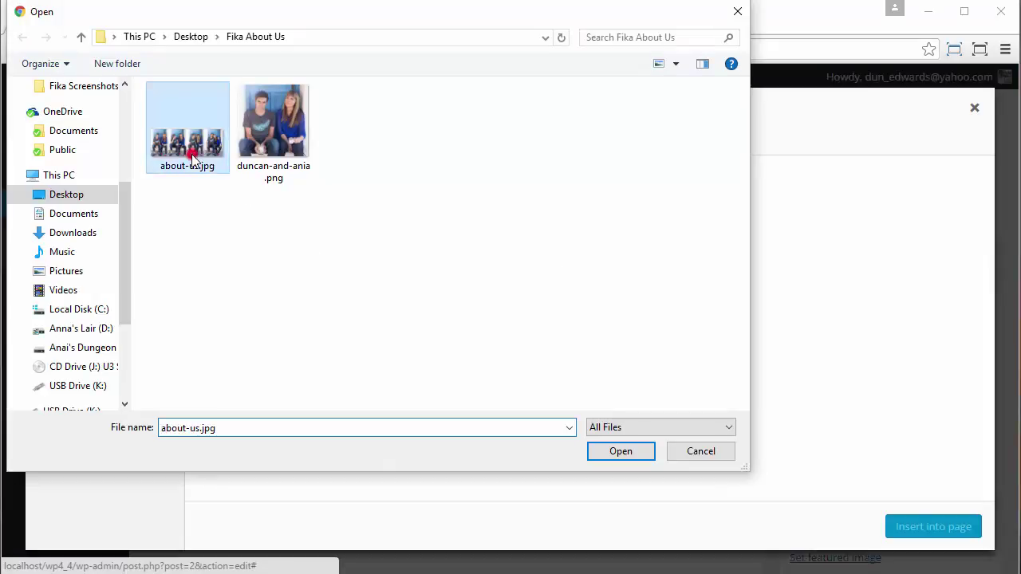
{"action": "left_click", "coordinate": [621, 452]}
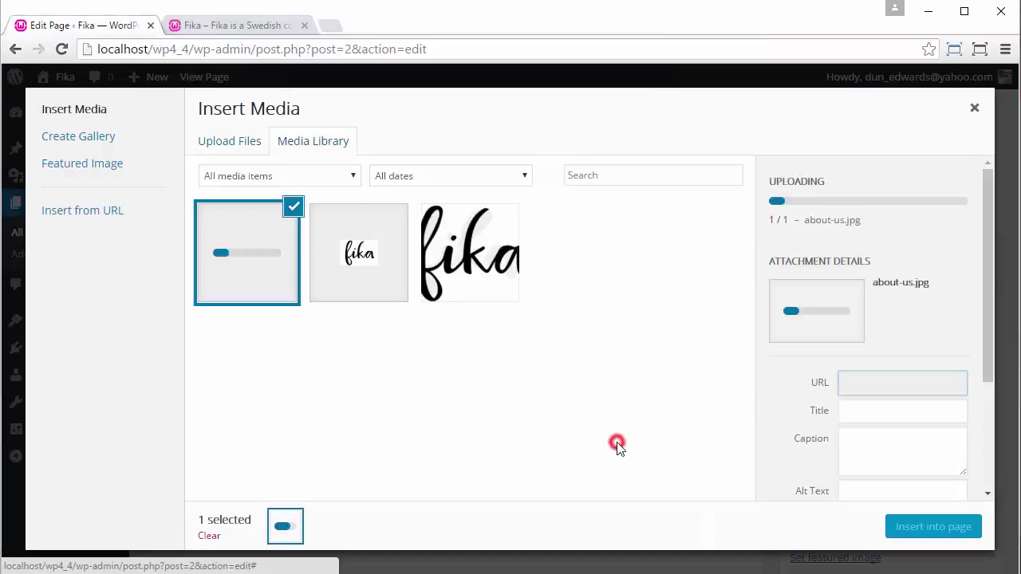
{"action": "left_click", "coordinate": [919, 524]}
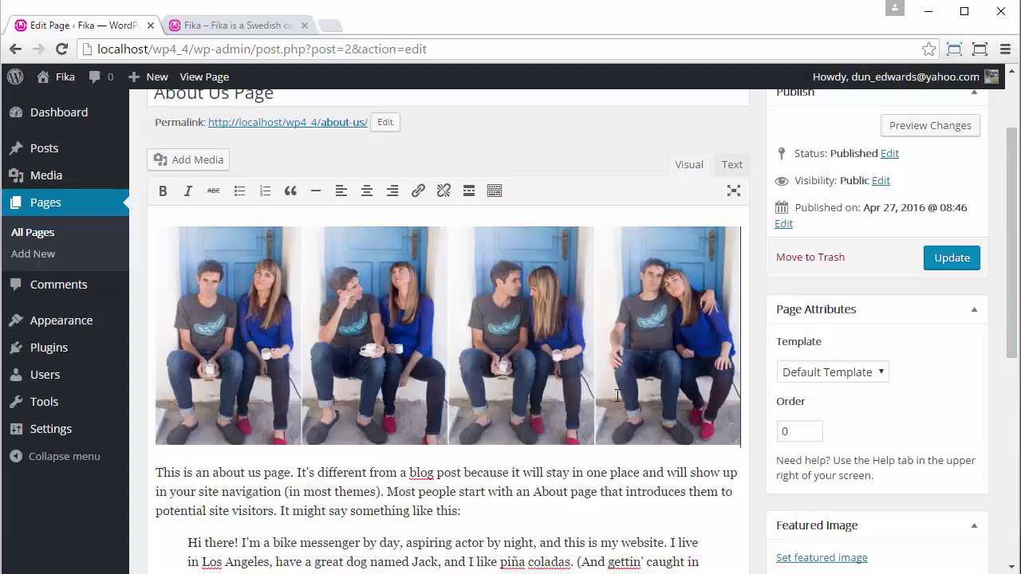
Step: Save the page with its new photo and enable the Excerpt box in Screen Options
{"action": "left_click", "coordinate": [933, 259]}
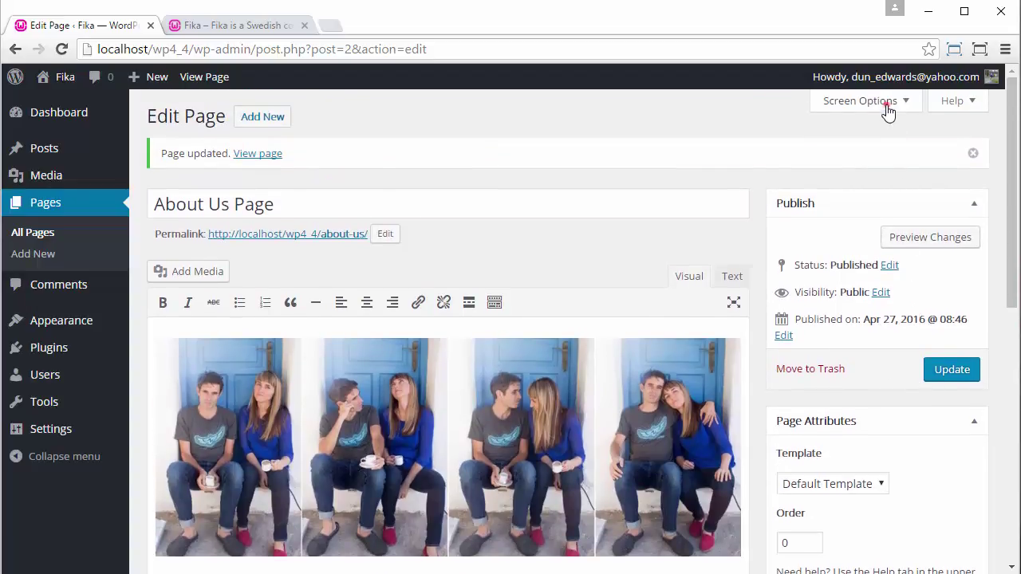
{"action": "left_click", "coordinate": [886, 102]}
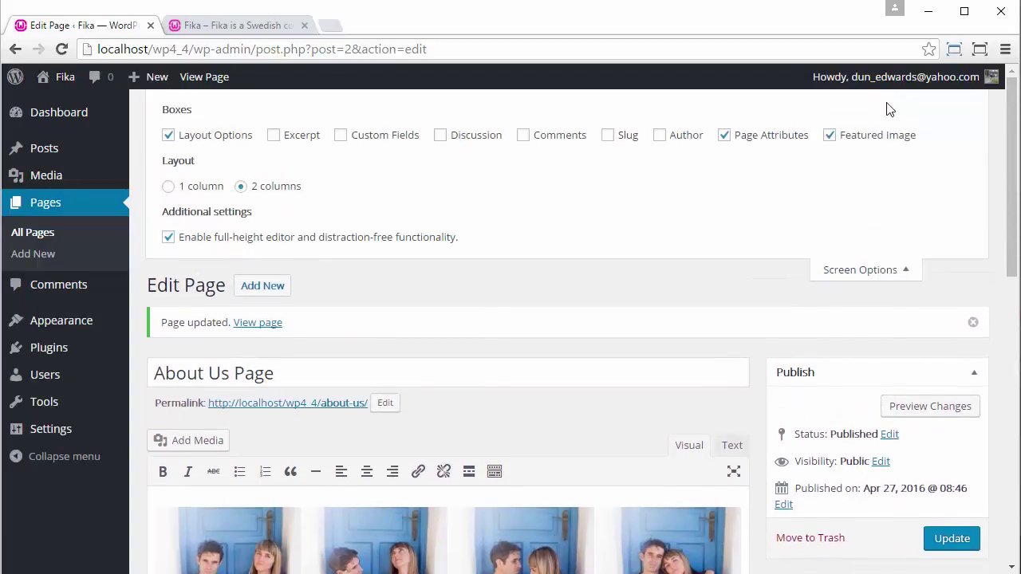
{"action": "left_click", "coordinate": [272, 134]}
{"action": "left_click", "coordinate": [862, 271]}
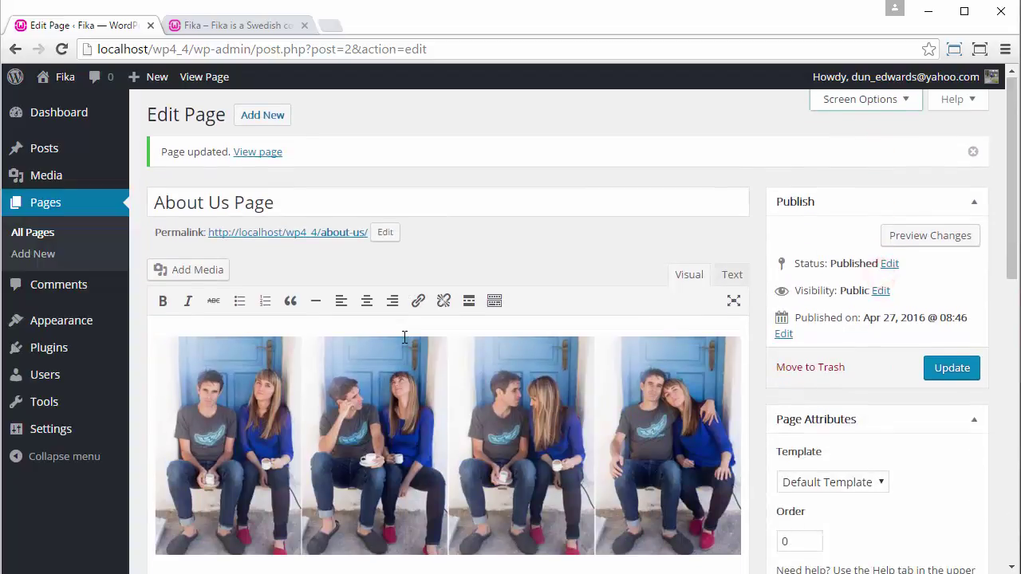
Step: Copy the quoted 'Hi there!' paragraph into the page excerpt
{"action": "scroll", "coordinate": [405, 337], "scroll_direction": "down", "scroll_amount": 2}
{"action": "left_click_drag", "start_coordinate": [250, 294], "coordinate": [176, 257]}
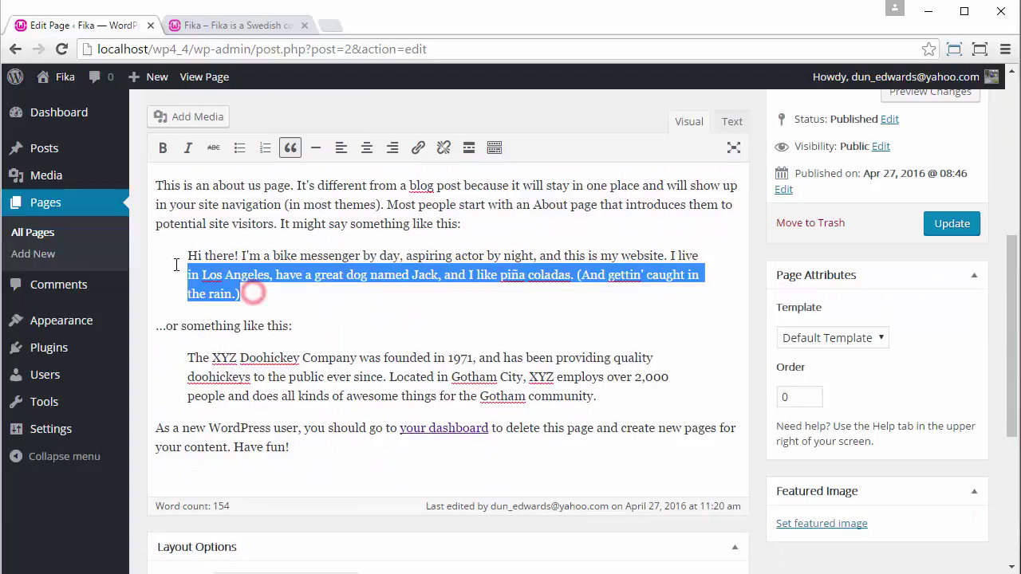
{"action": "scroll", "coordinate": [311, 319], "scroll_direction": "down", "scroll_amount": 4}
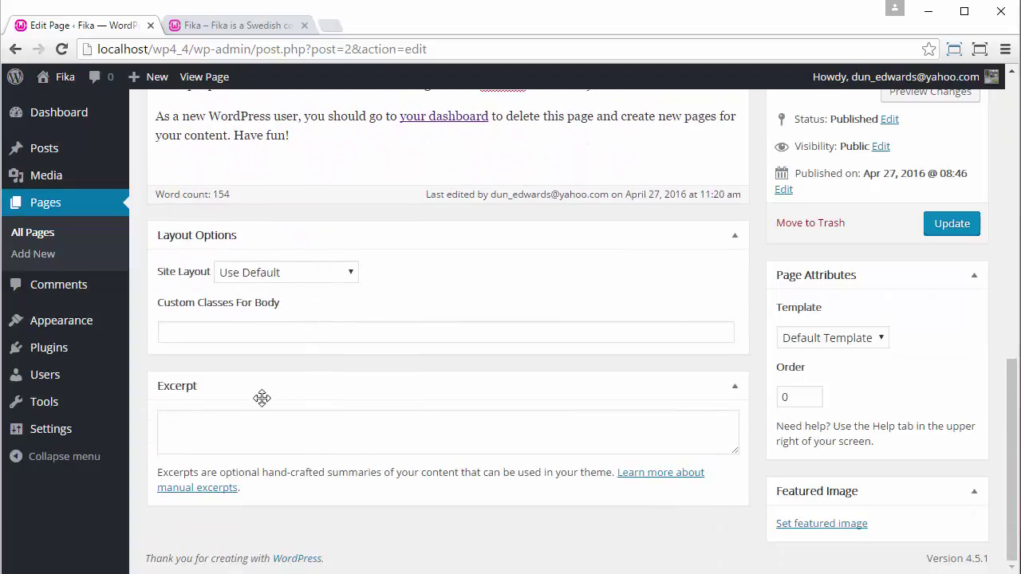
{"action": "left_click", "coordinate": [250, 436]}
{"action": "type", "text": "Hi there! I'm a bike messenger by day, aspiring actor by night, and this is my website. I live in Los Angeles, have a great dog named Jack, and I like piña coladas. (And gettin' caught in the rain.)"}
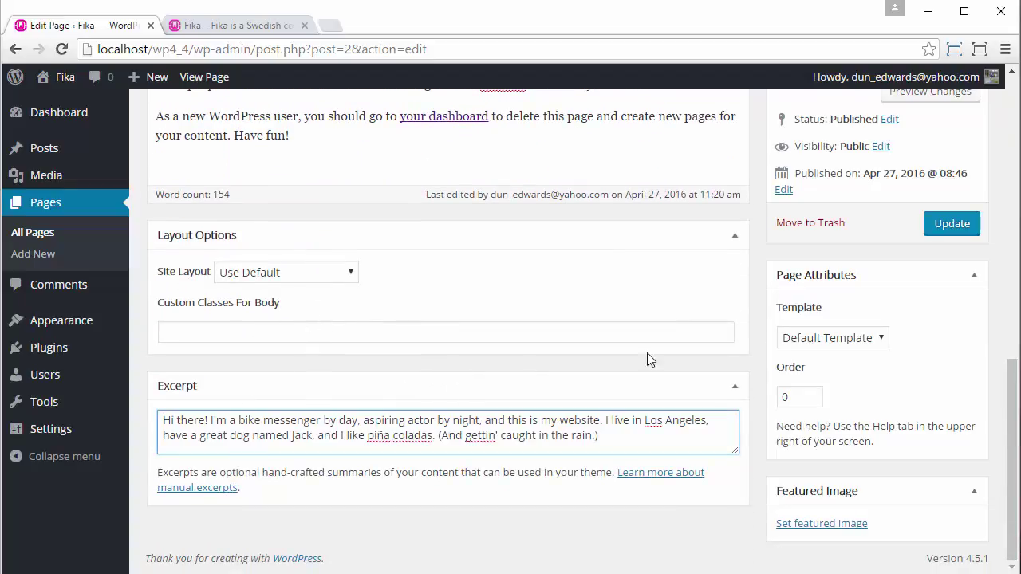
Step: Save the excerpt and review the live About Us Page in a new tab
{"action": "left_click", "coordinate": [961, 226]}
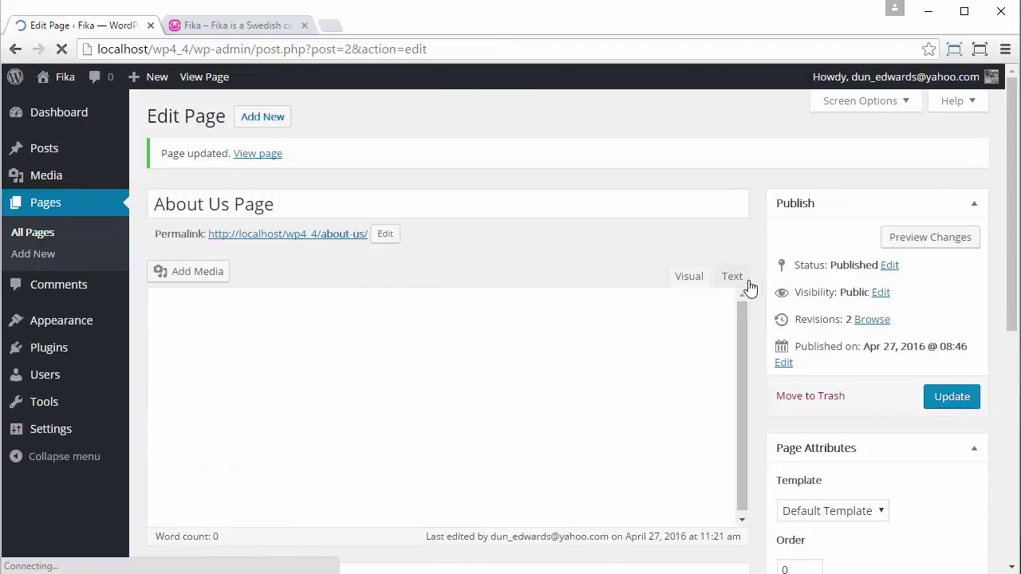
{"action": "middle_click", "coordinate": [319, 239]}
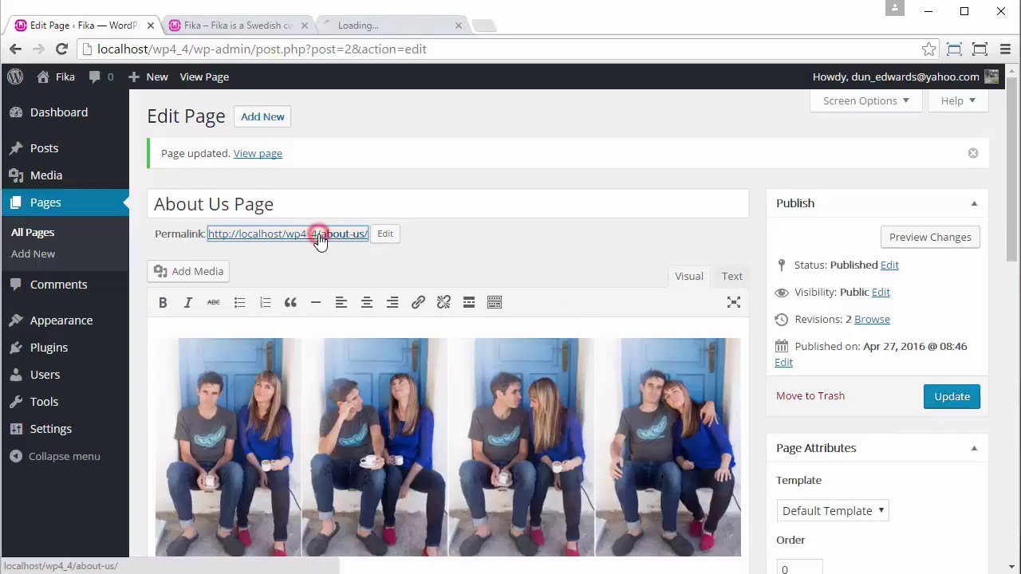
{"action": "left_click", "coordinate": [382, 25]}
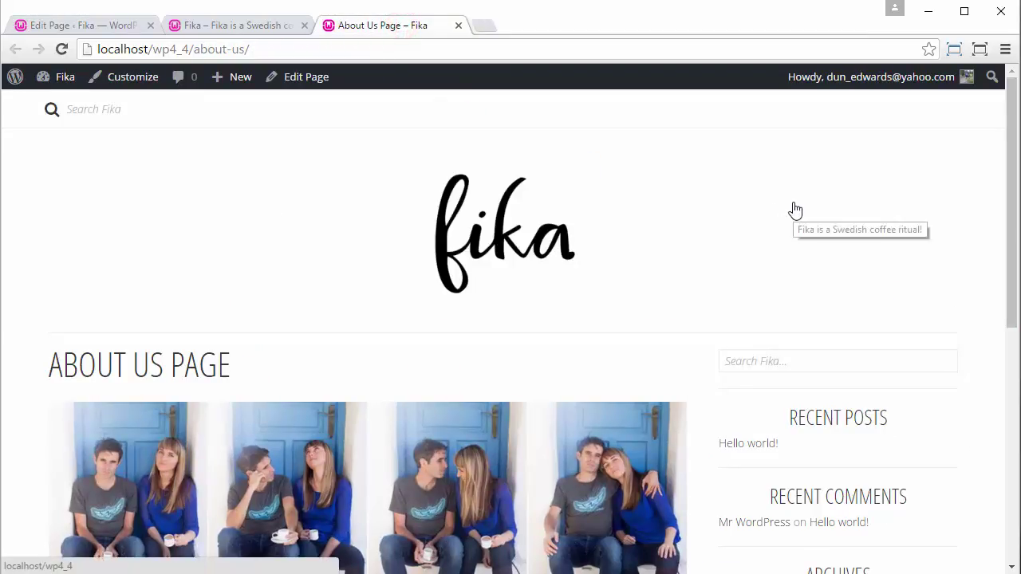
{"action": "scroll", "coordinate": [795, 209], "scroll_direction": "down", "scroll_amount": 3}
{"action": "scroll", "coordinate": [795, 209], "scroll_direction": "down", "scroll_amount": 3}
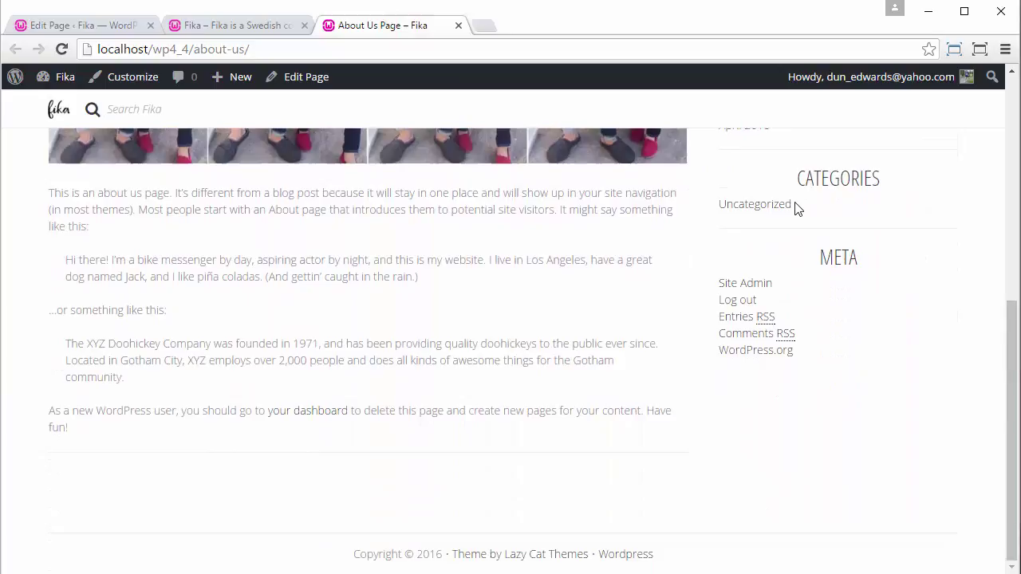
{"action": "scroll", "coordinate": [795, 209], "scroll_direction": "up", "scroll_amount": 3}
{"action": "scroll", "coordinate": [795, 209], "scroll_direction": "up", "scroll_amount": 3}
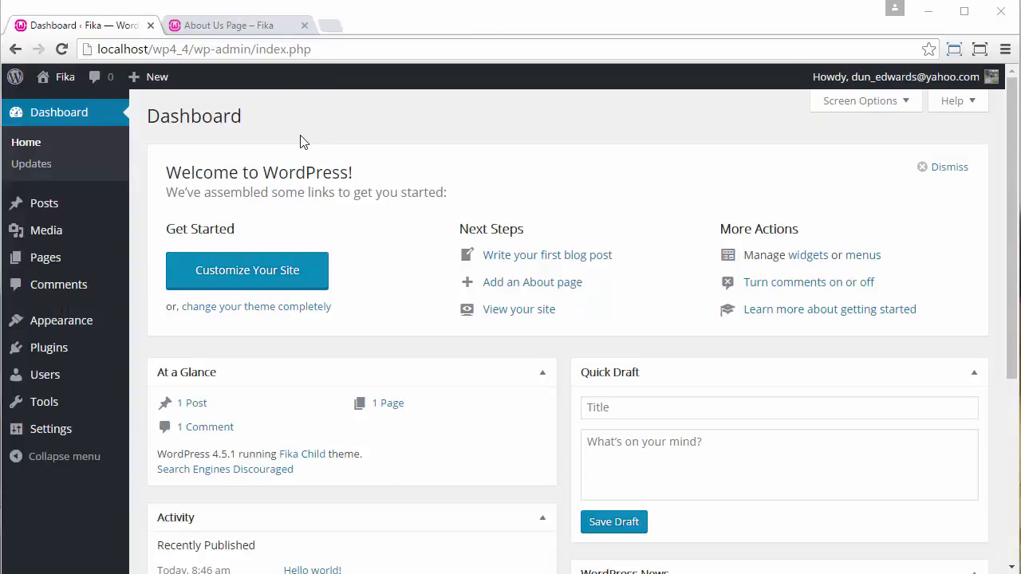
{"action": "mouse_move", "coordinate": [62, 320]}
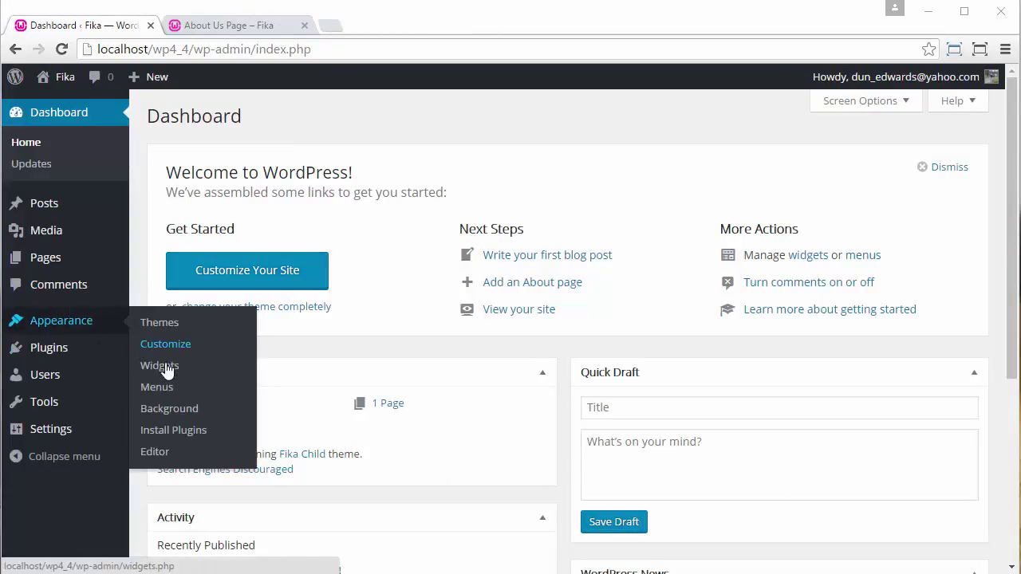
Step: Open the Appearance > Widgets screen
{"action": "left_click", "coordinate": [167, 368]}
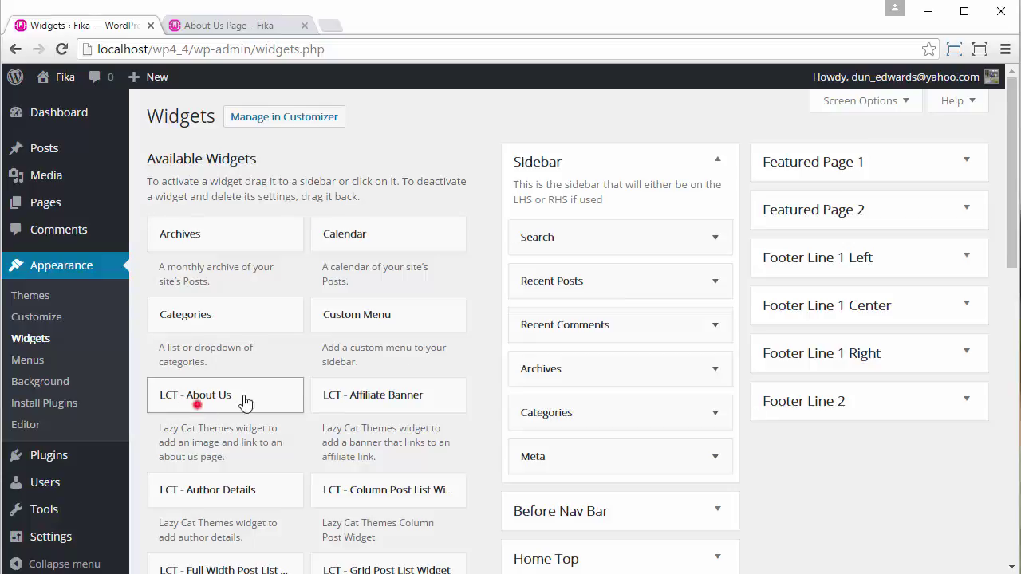
Step: Add an LCT - About Us widget to the Sidebar with an uploaded duncan-and-ania.png image
{"action": "mouse_move", "coordinate": [240, 399]}
{"action": "left_mouse_down"}
{"action": "mouse_move", "coordinate": [548, 225]}
{"action": "mouse_move", "coordinate": [551, 234]}
{"action": "left_mouse_up"}
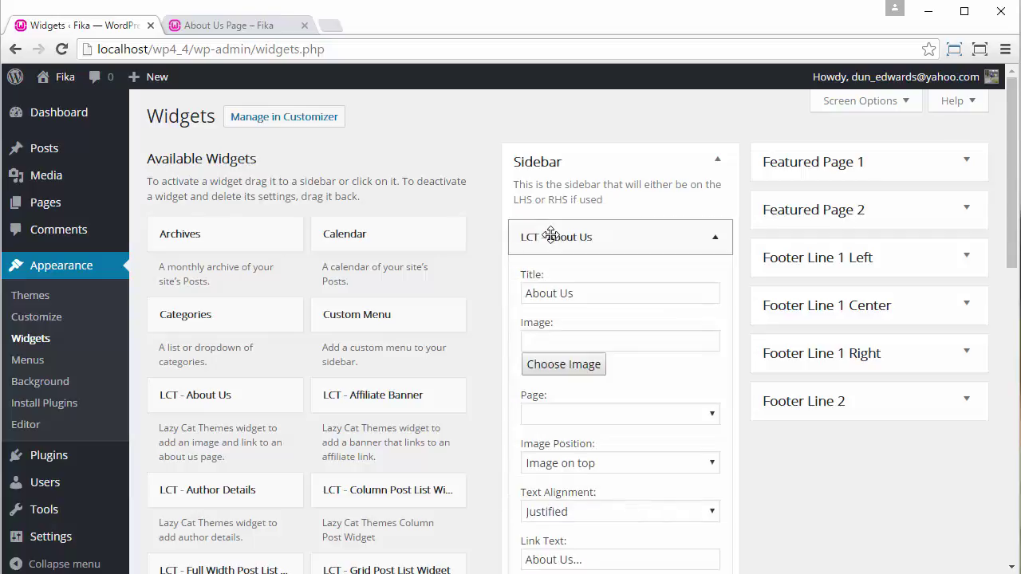
{"action": "left_click", "coordinate": [544, 363]}
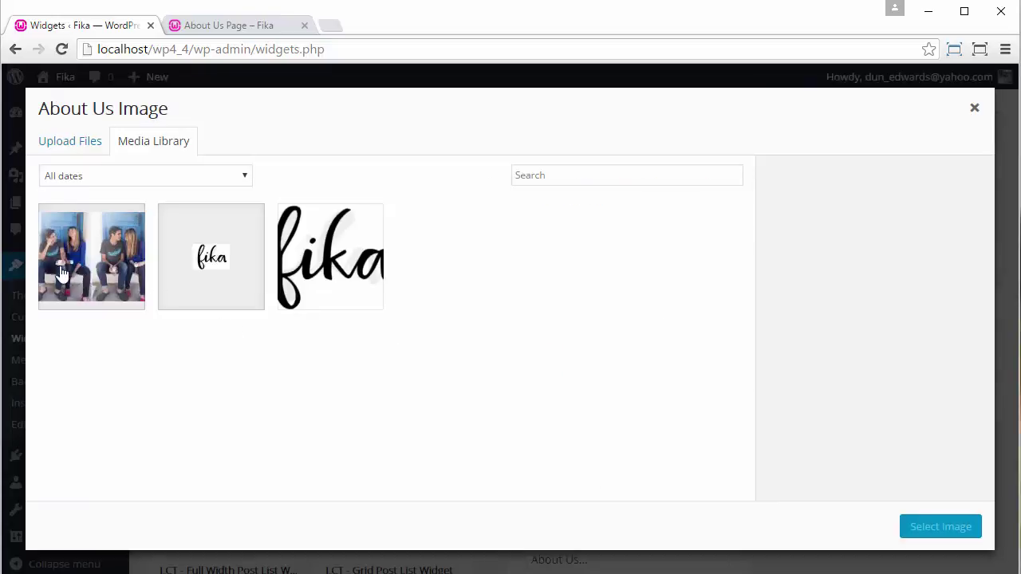
{"action": "left_click", "coordinate": [48, 142]}
{"action": "left_click", "coordinate": [504, 342]}
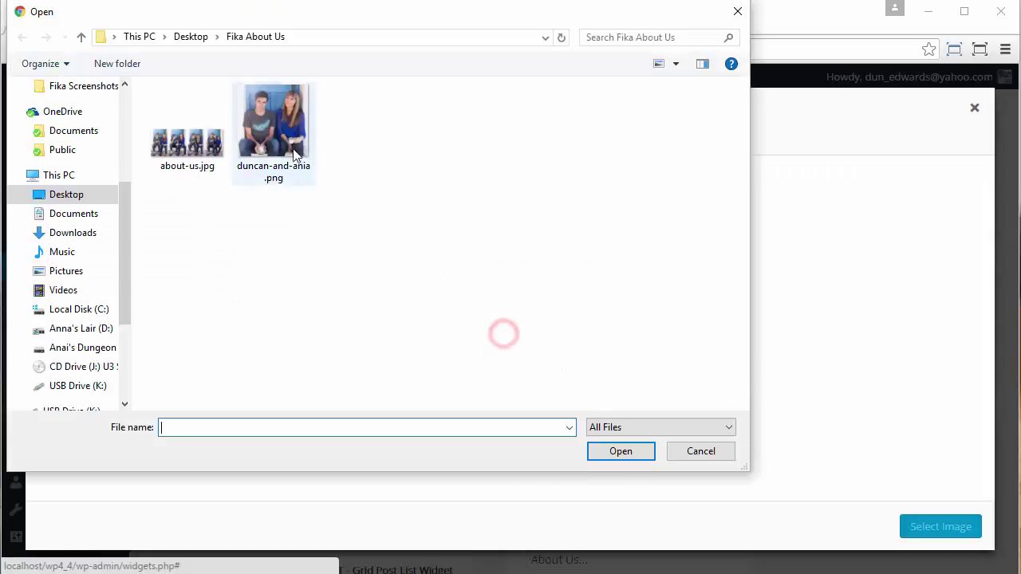
{"action": "left_click", "coordinate": [295, 153]}
{"action": "left_click", "coordinate": [654, 452]}
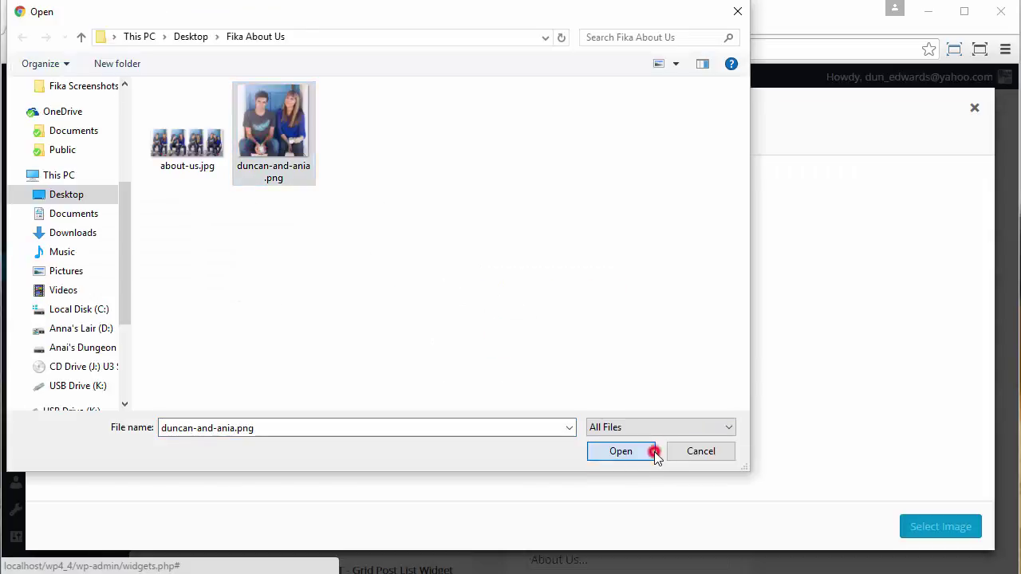
{"action": "left_click", "coordinate": [944, 528]}
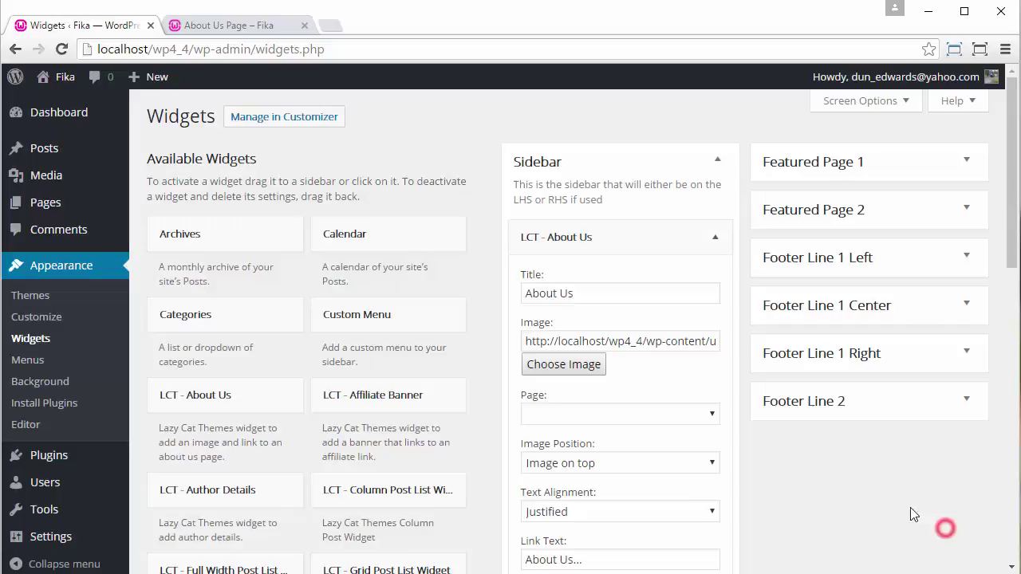
Step: Set the widget's linked page to About Us Page
{"action": "left_click", "coordinate": [639, 414]}
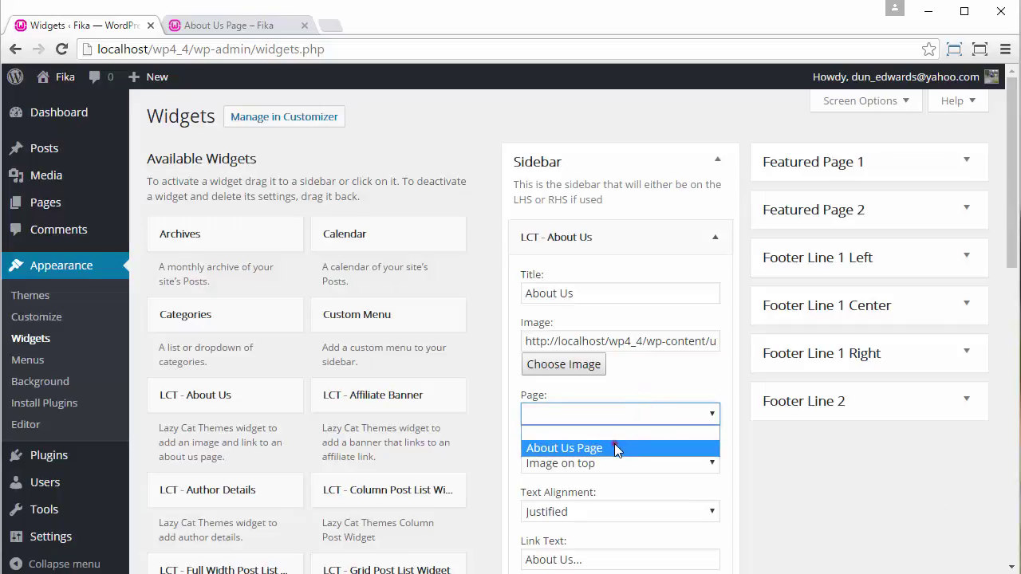
{"action": "left_click", "coordinate": [614, 449]}
{"action": "scroll", "coordinate": [712, 363], "scroll_direction": "down", "scroll_amount": 1}
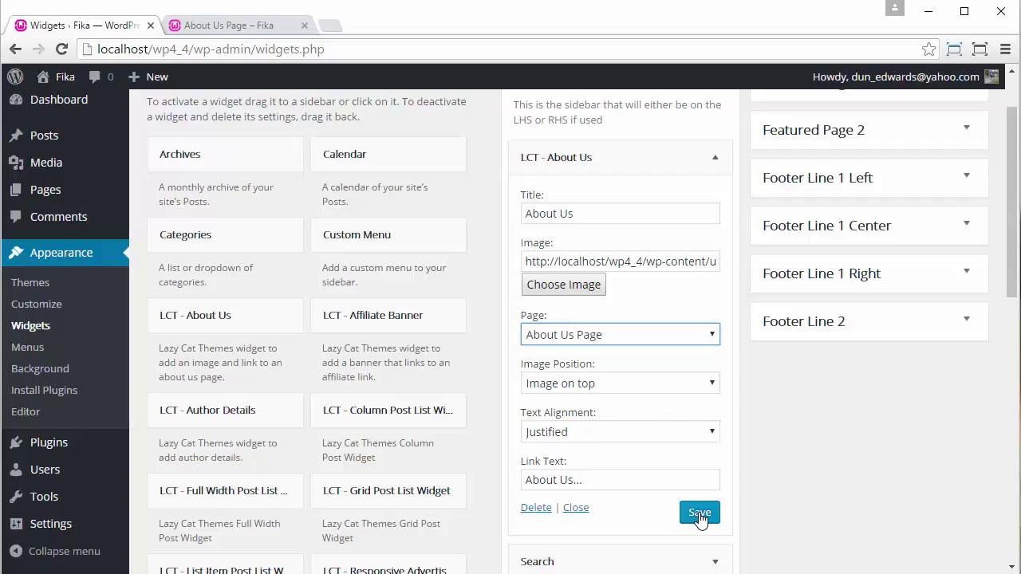
Step: Save the About Us widget and reload the live About Us Page to check its sidebar
{"action": "left_click", "coordinate": [699, 515]}
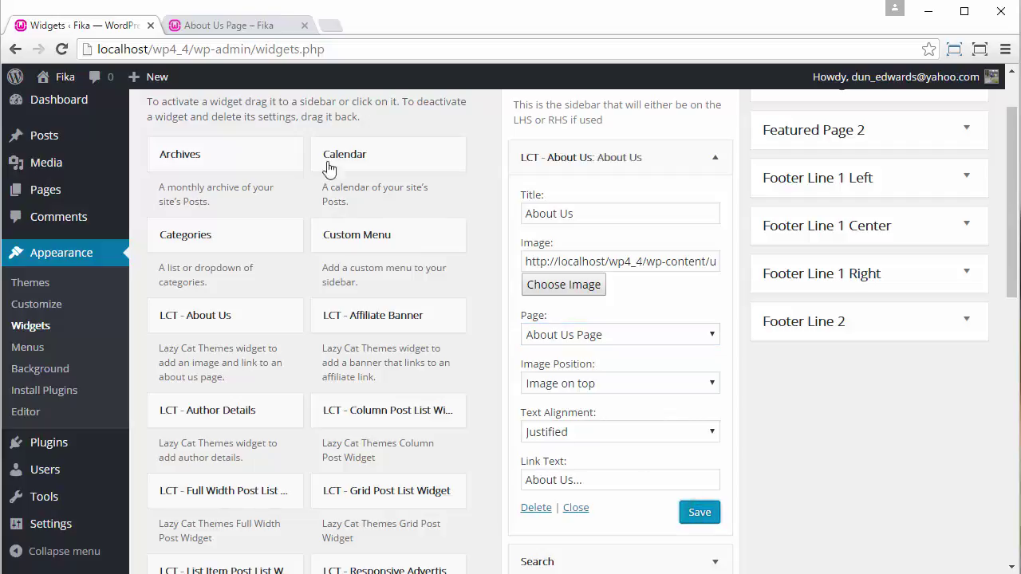
{"action": "left_click", "coordinate": [250, 27]}
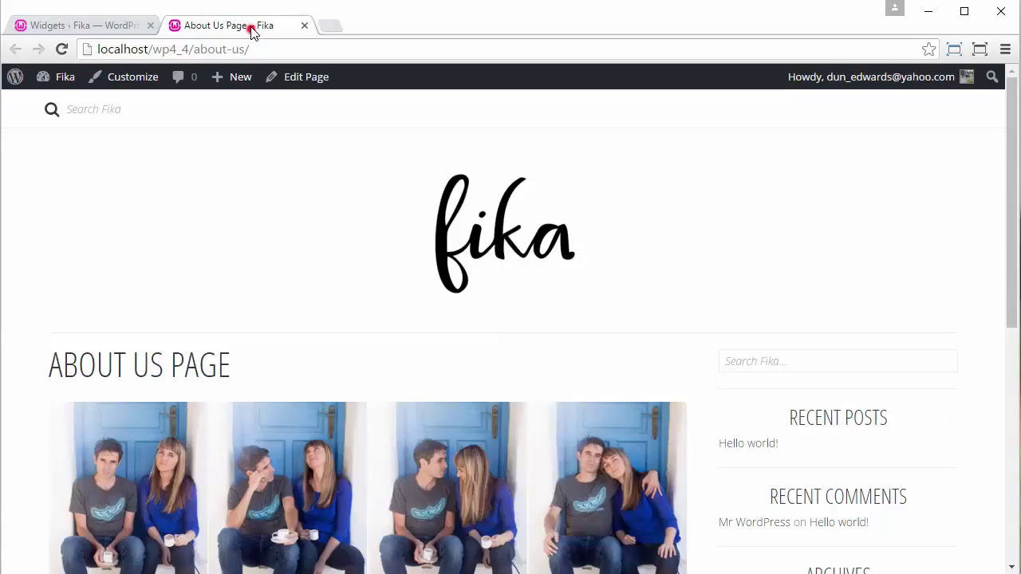
{"action": "left_click", "coordinate": [60, 50]}
{"action": "scroll", "coordinate": [950, 221], "scroll_direction": "down", "scroll_amount": 3}
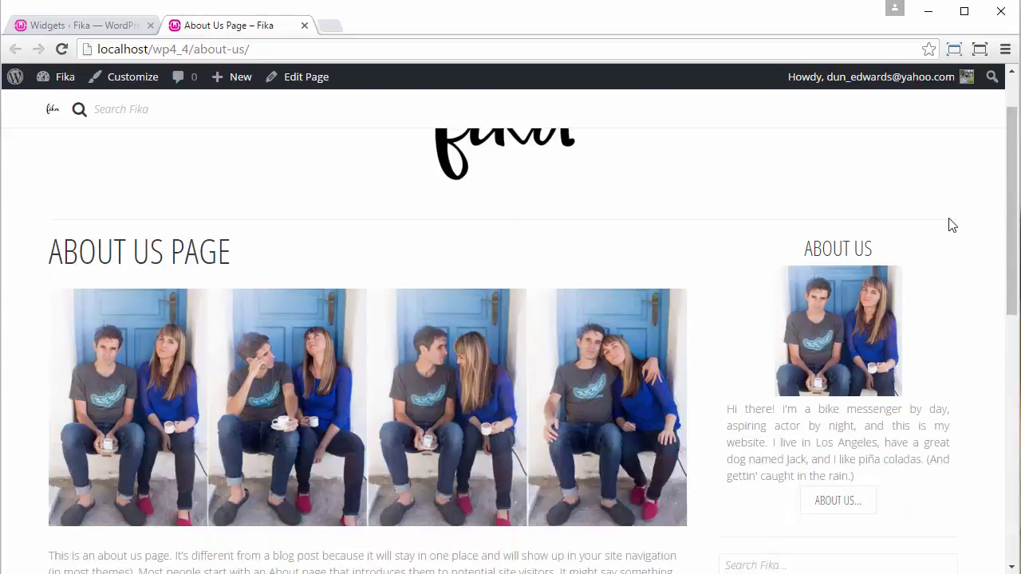